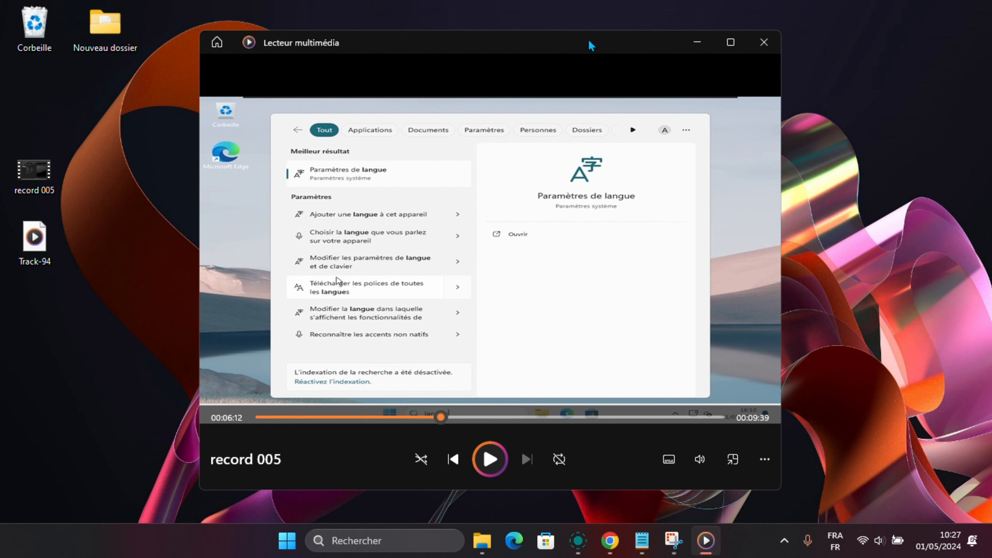
Open the Track-94 audio file from the desktop to listen to it, and close the media player
click(764, 42)
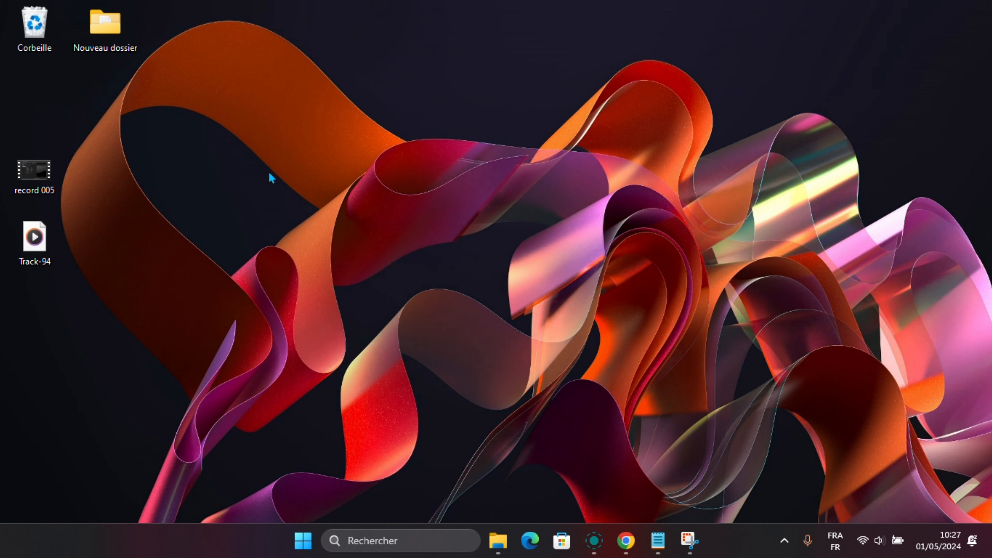
double_click(45, 245)
click(762, 40)
Launch CapCut from the Vidéo / Images app group and create a new project
key(super)
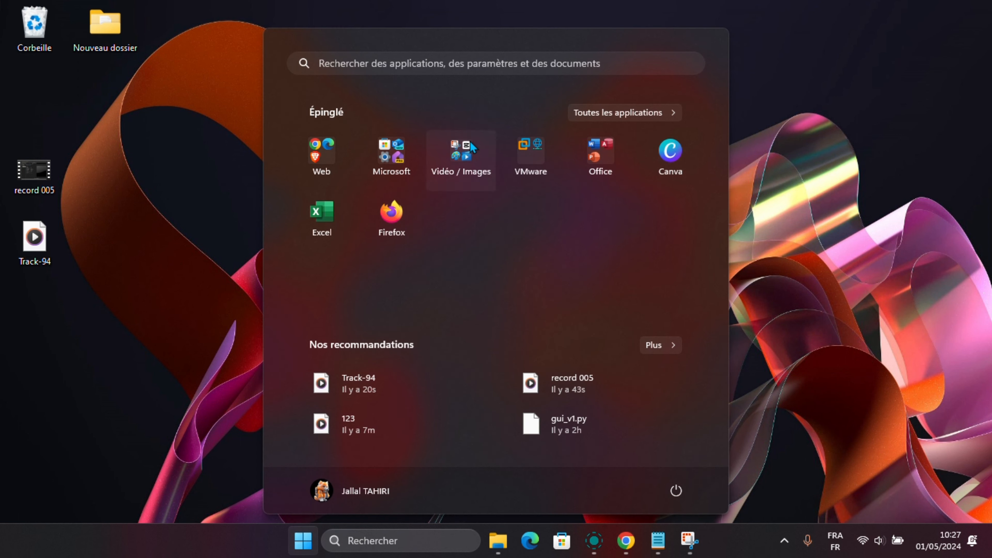
click(470, 153)
click(470, 236)
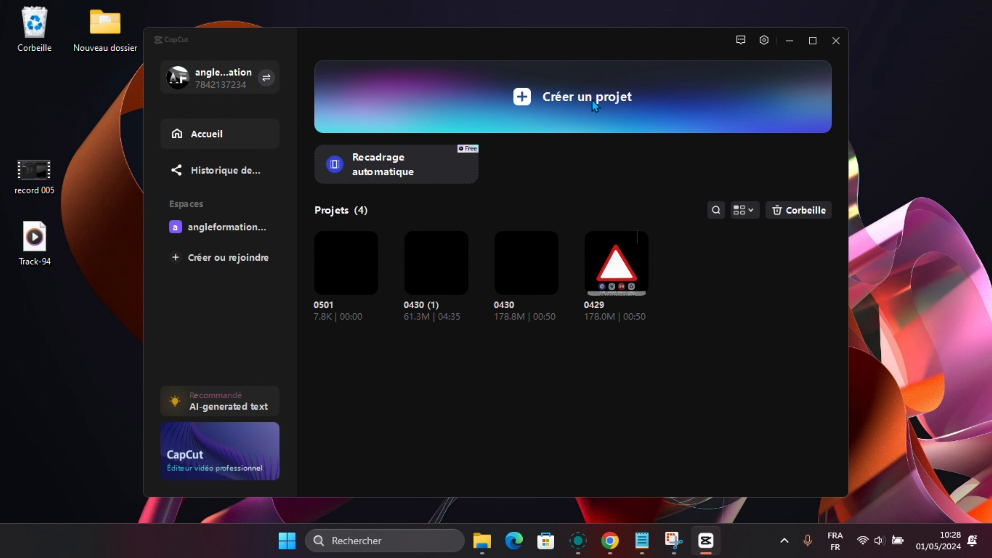
click(571, 99)
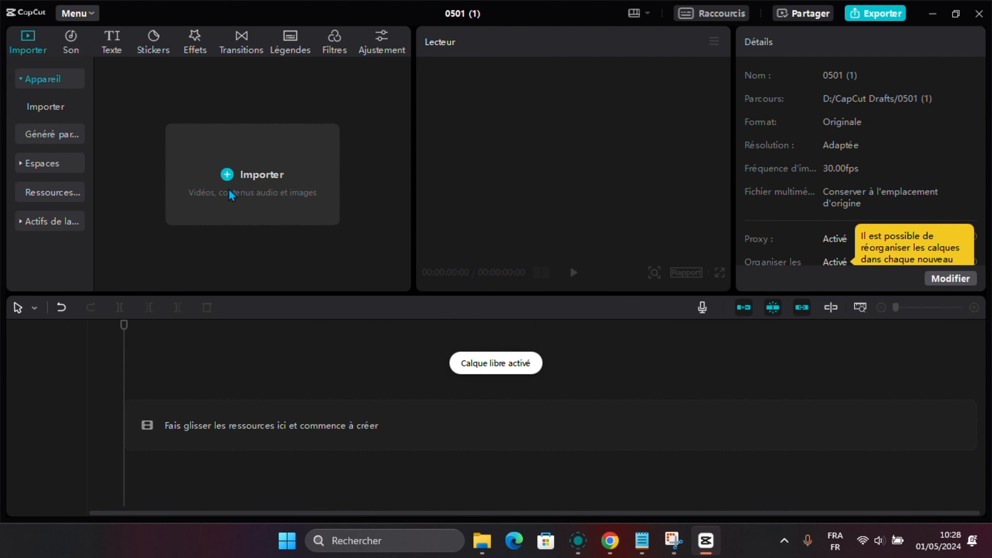
Import the record 005 video and the Track-94 audio file from the Bureau folder into the project
click(265, 171)
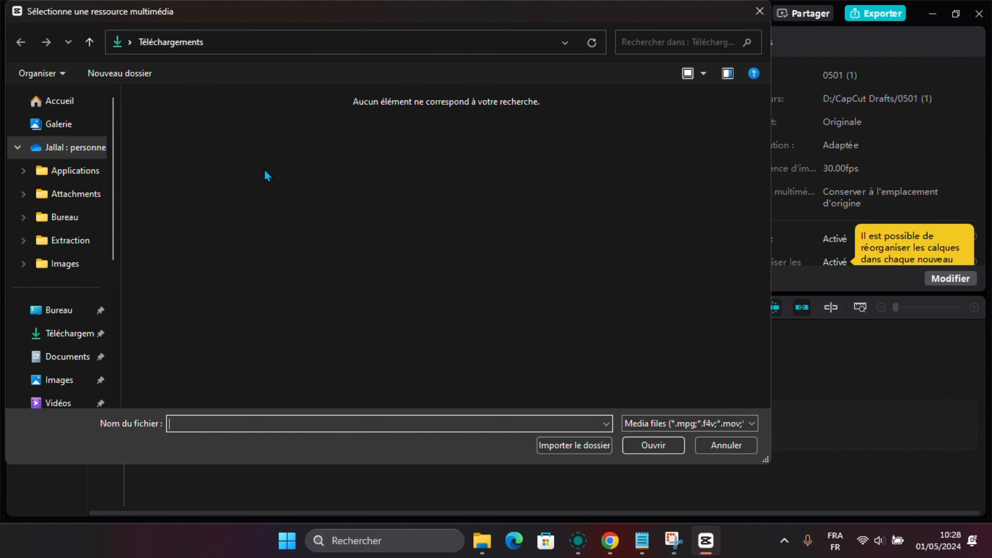
click(58, 311)
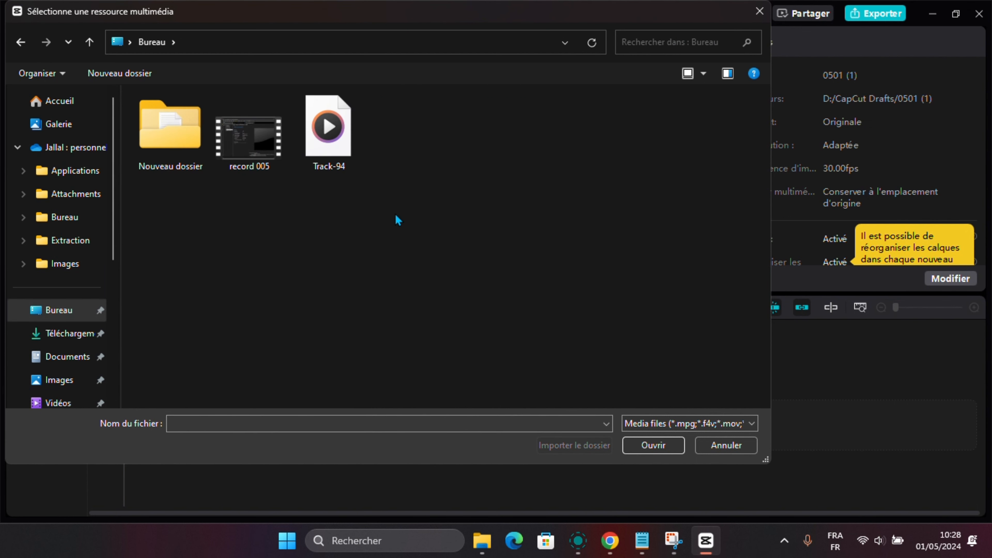
drag(394, 214, 268, 93)
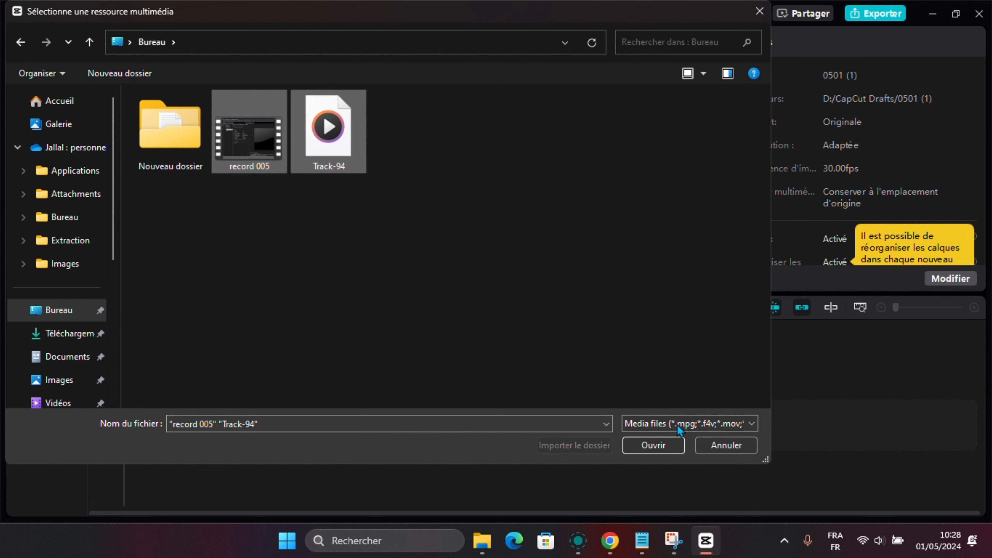
click(653, 446)
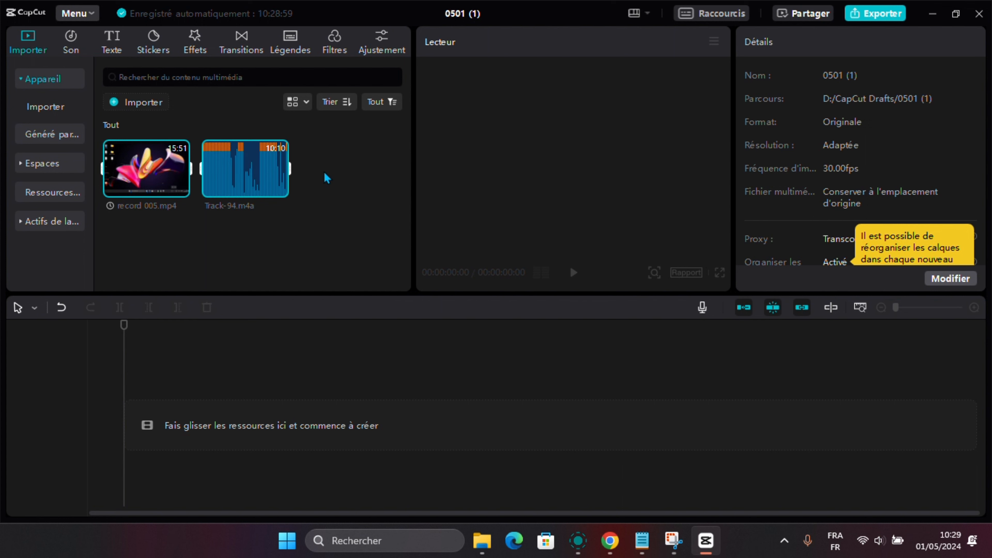
Add record 005.mp4 and Track-94.m4a to the timeline, both starting at 00:00
click(209, 225)
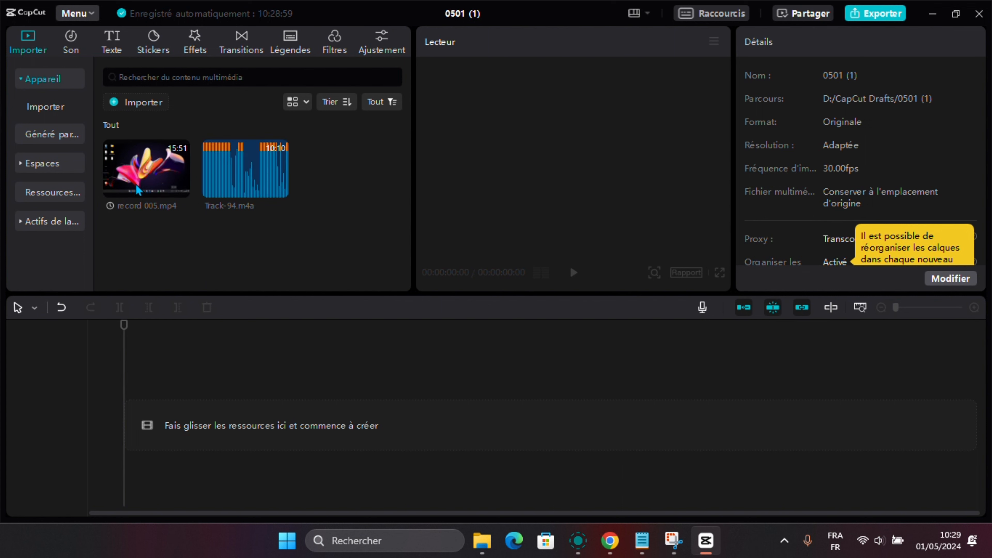
click(143, 174)
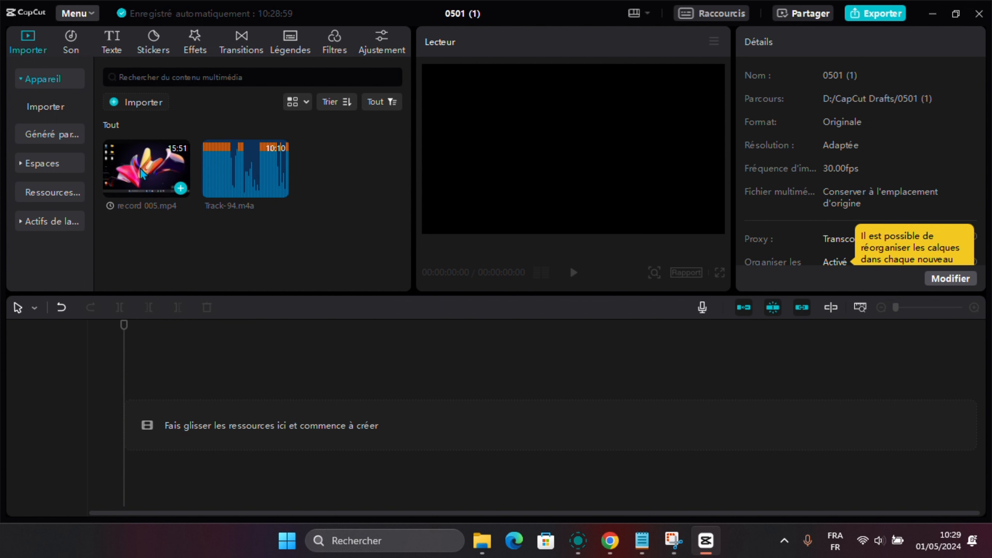
click(180, 188)
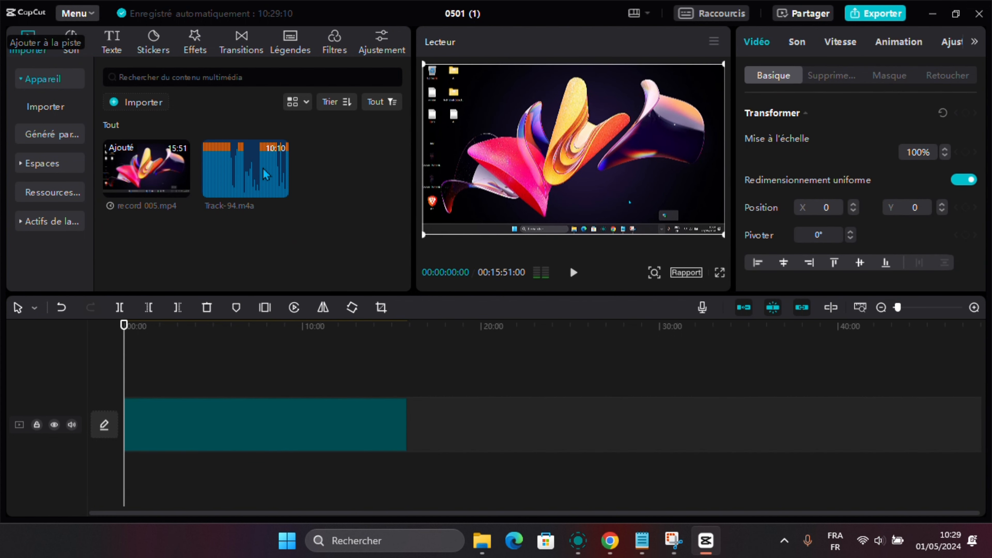
click(265, 173)
key(space)
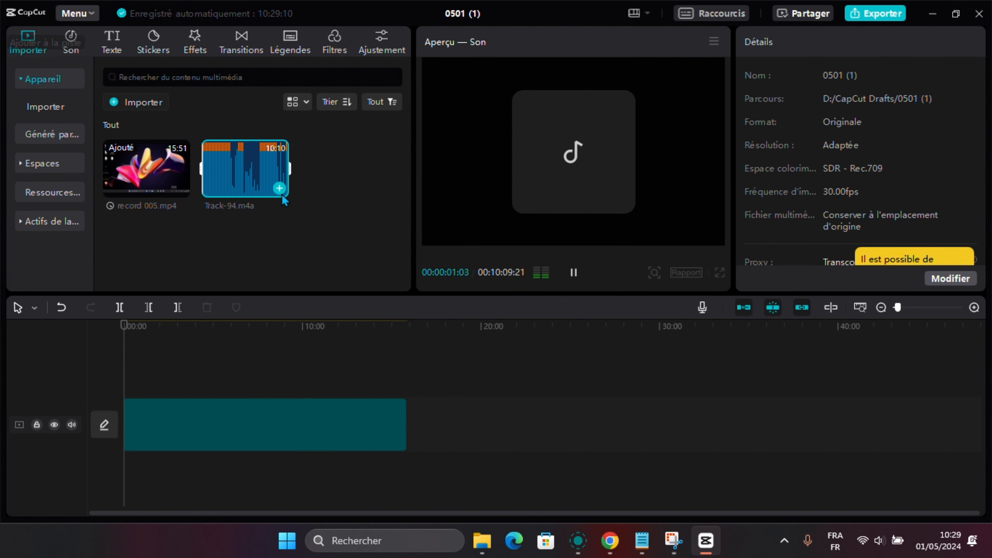
click(280, 192)
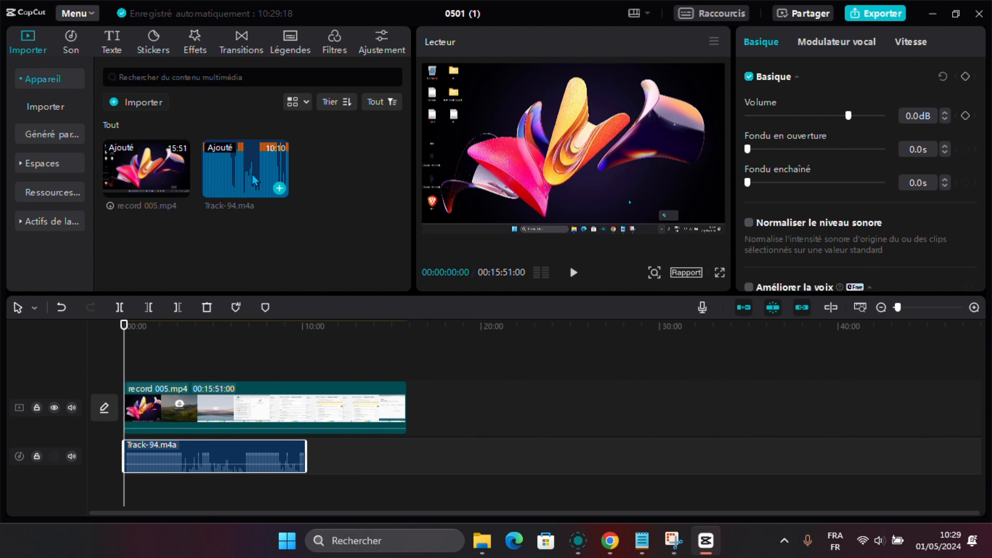
Synchronize the record 005.mp4 video with the Track-94.m4a audio on the timeline and play back the result
mouse_move(254, 180)
mouse_down()
mouse_move(250, 361)
mouse_move(220, 494)
mouse_move(237, 354)
mouse_move(237, 189)
mouse_up()
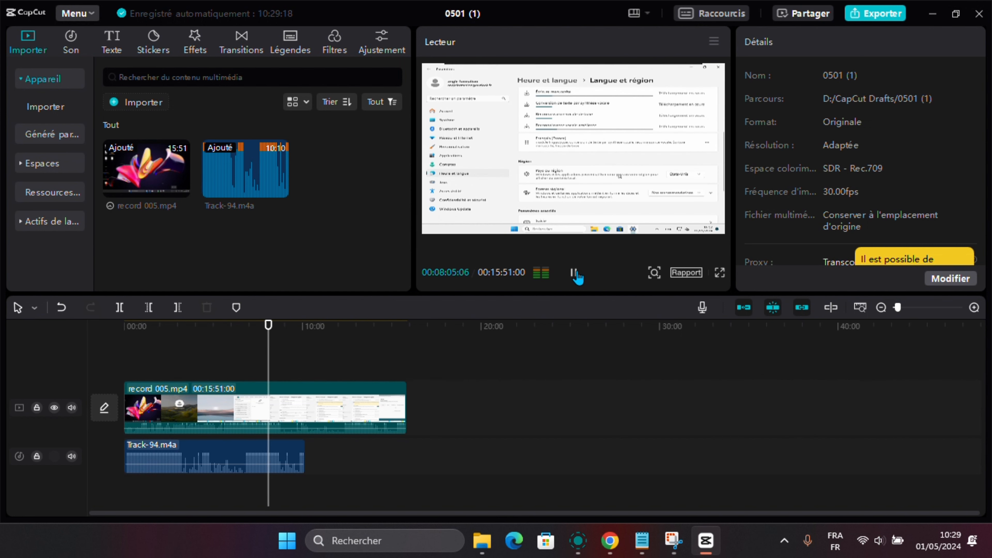
click(574, 273)
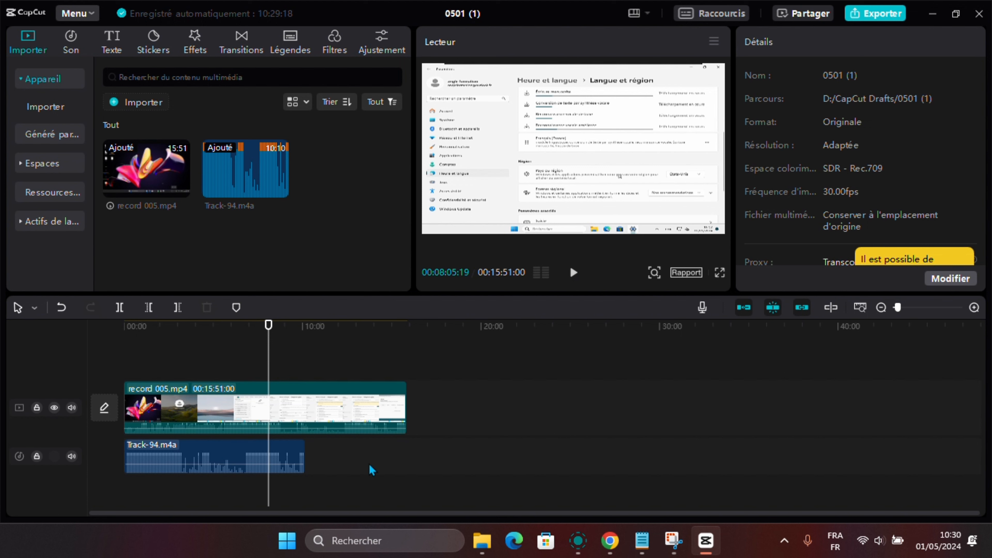
drag(437, 472, 218, 371)
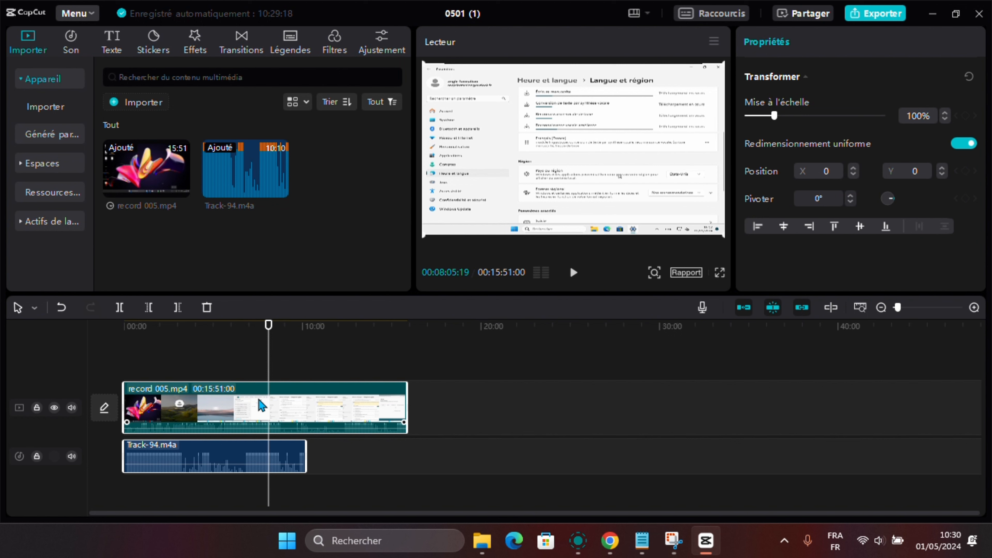
right_click(261, 405)
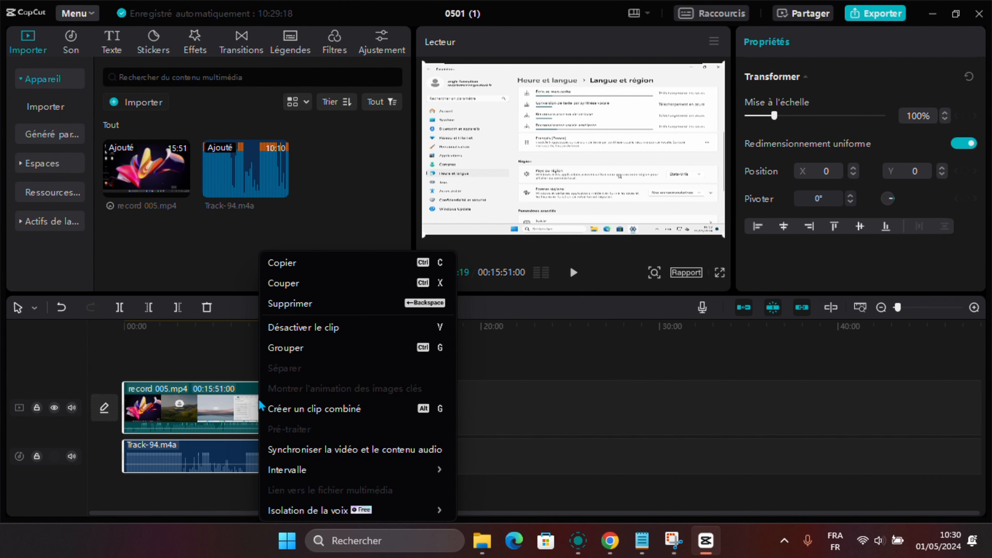
click(399, 452)
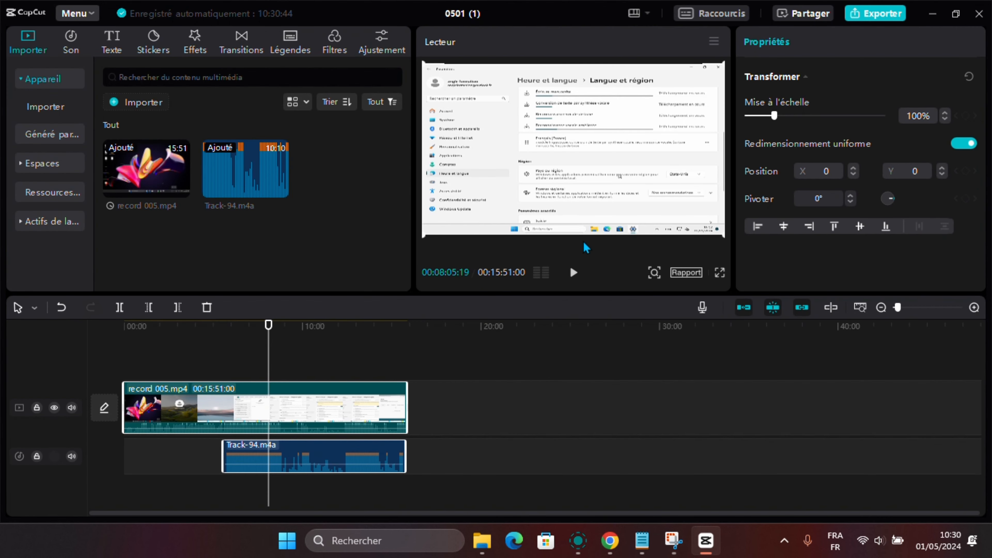
click(573, 272)
click(573, 272)
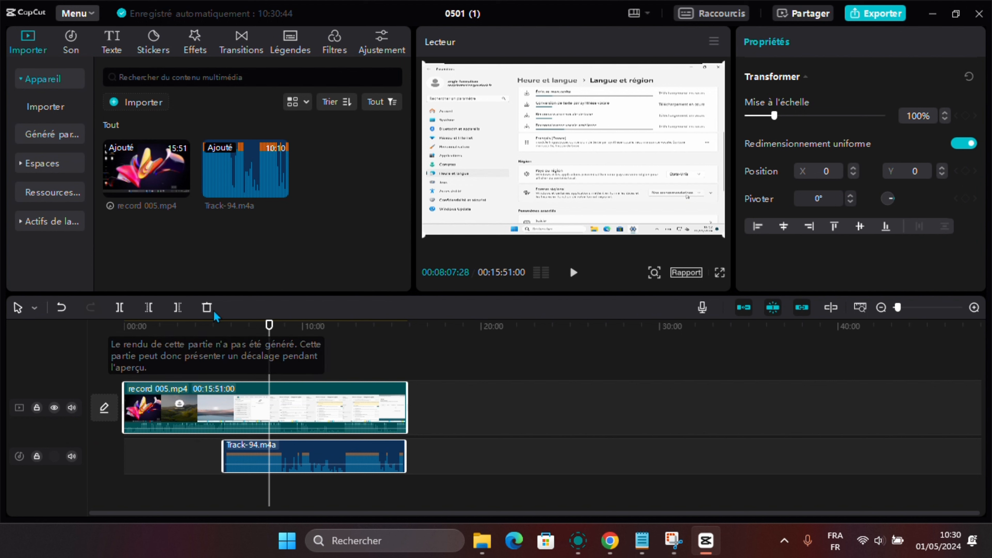
Cut away the video before the audio's start at about 00:05:35 and move the Track-94 clip to the beginning of the timeline
click(216, 327)
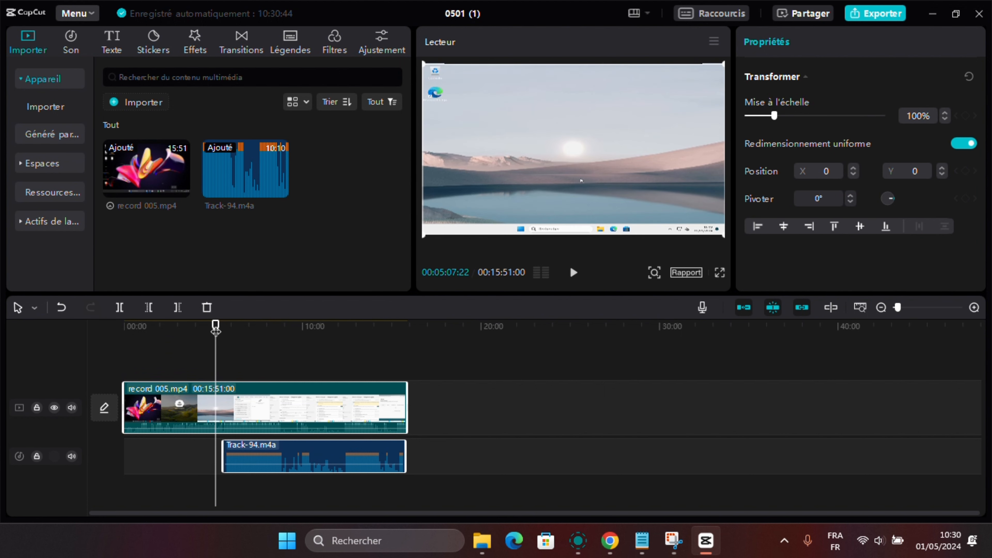
drag(216, 330, 222, 332)
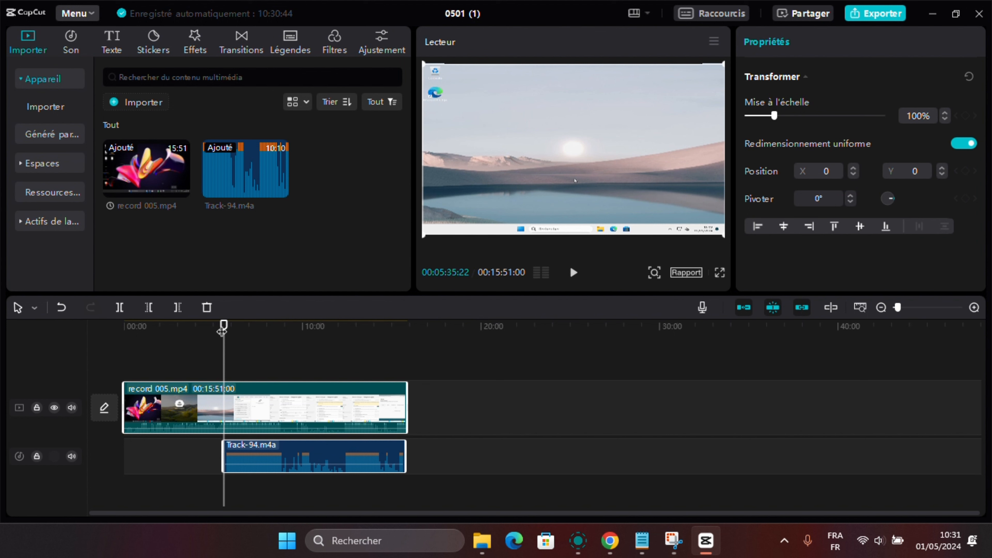
click(150, 313)
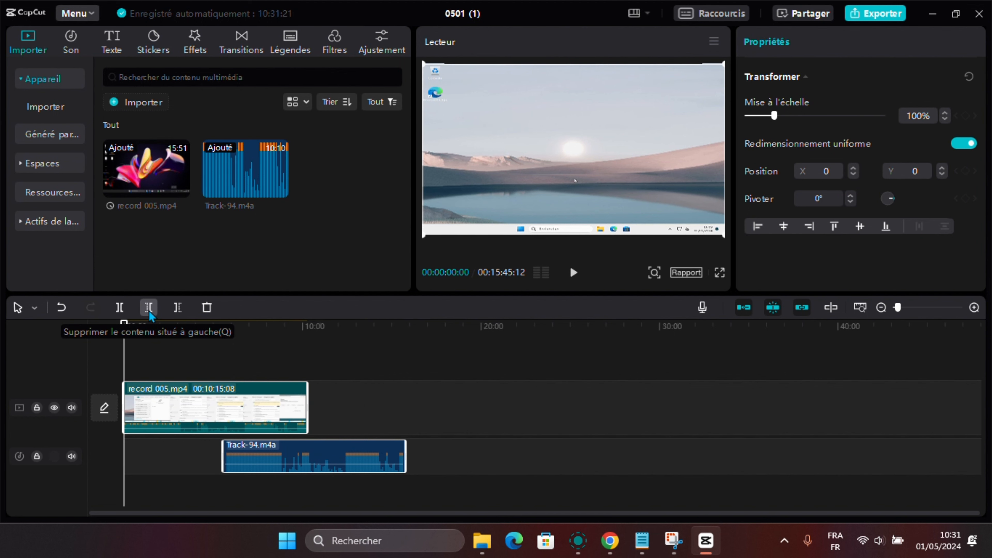
click(359, 461)
drag(356, 460, 227, 446)
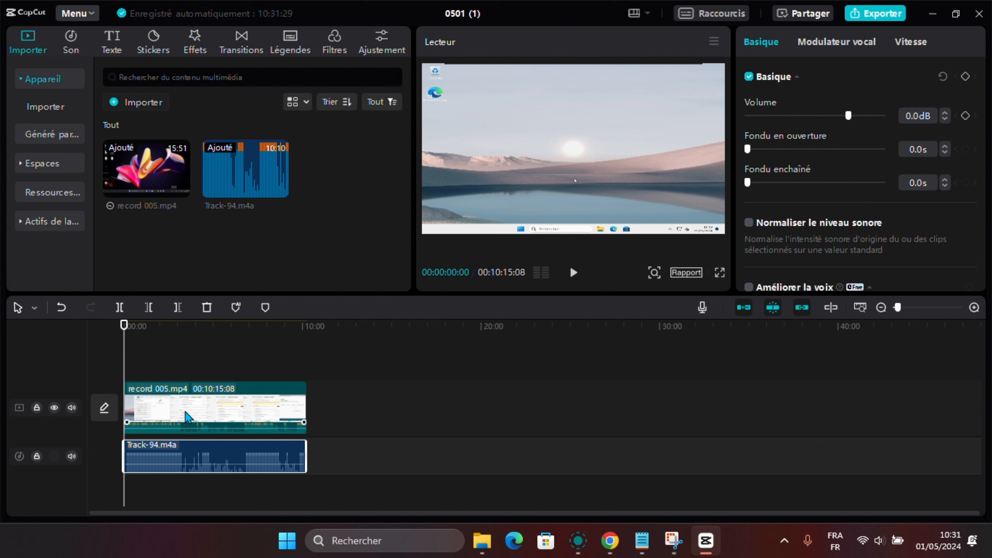
Mute the video track's original sound and play the beginning of the timeline to check the audio
click(71, 408)
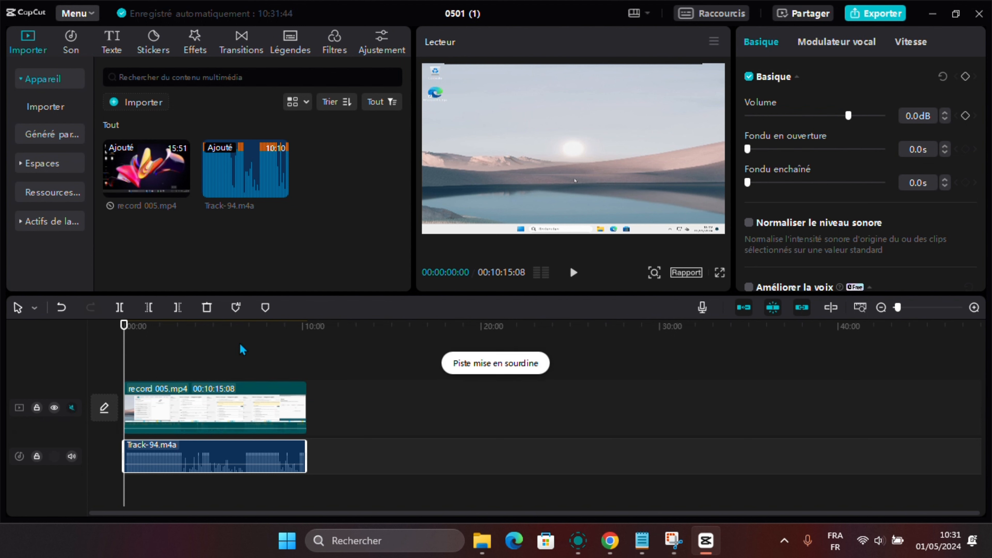
click(575, 273)
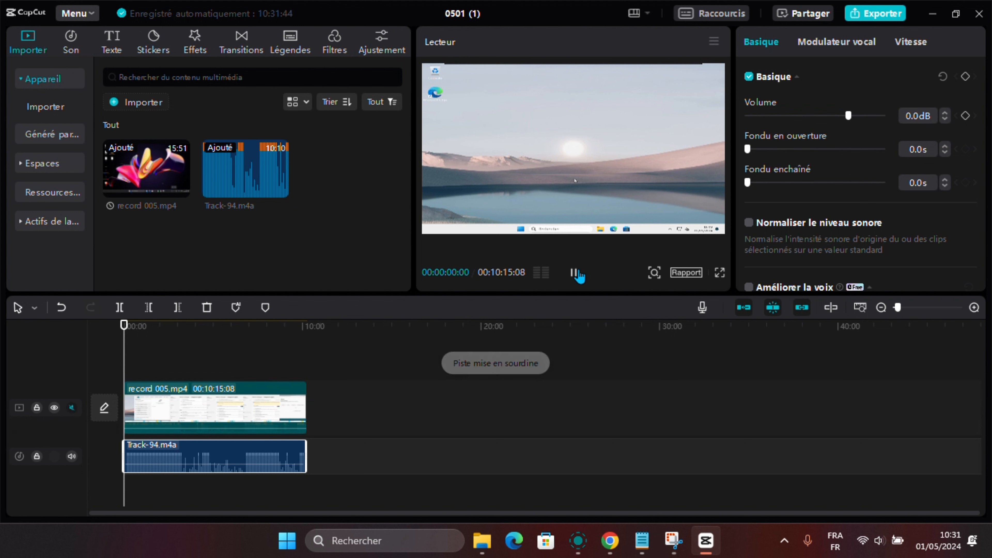
click(576, 272)
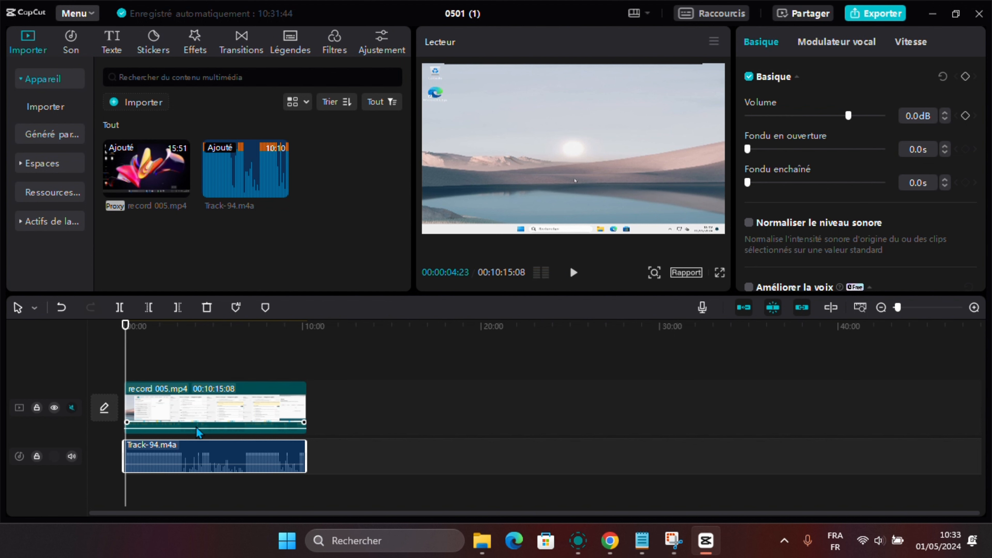